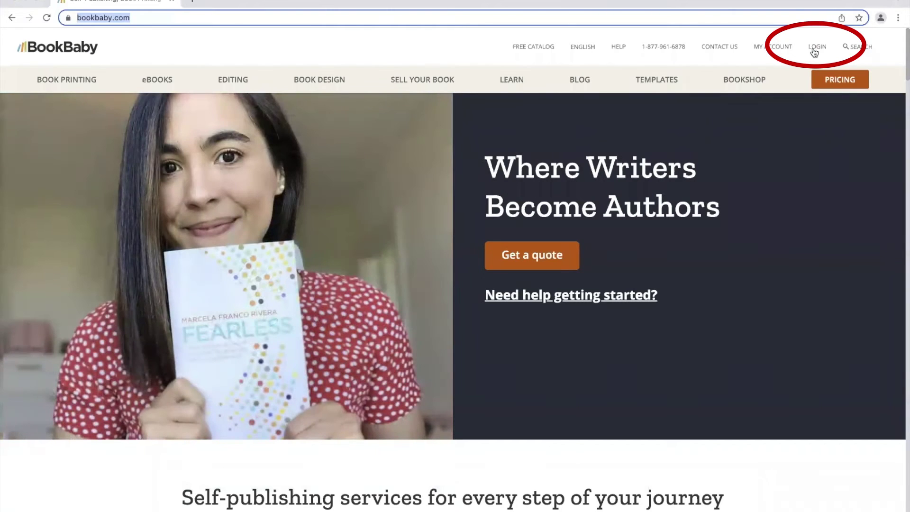
Step: Log in to the BookBaby account using the browser's saved username and password
left_click(816, 52)
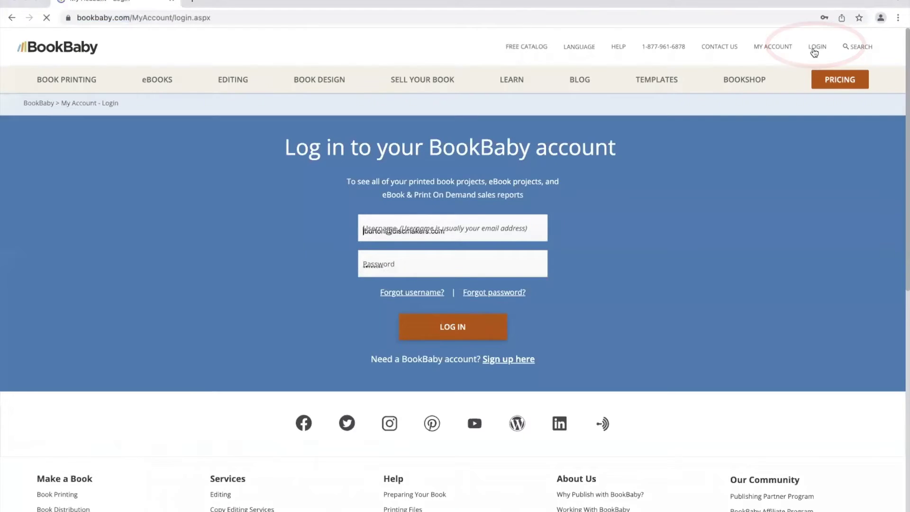
left_click(534, 221)
left_click(511, 256)
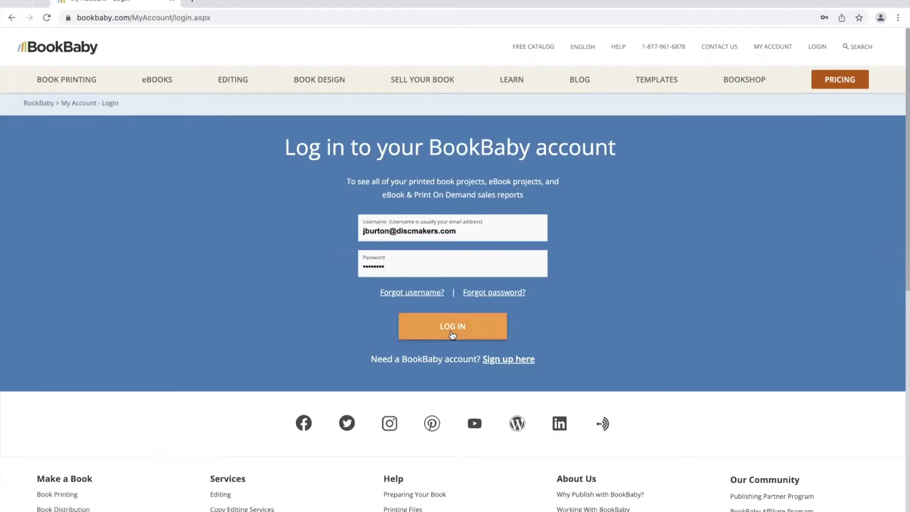
left_click(451, 335)
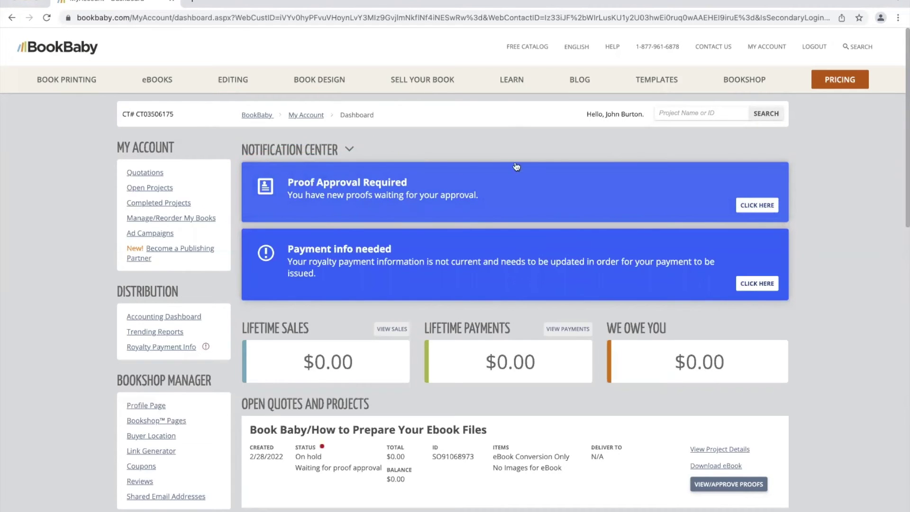
Step: Open the ebook project's pending proof, acknowledge the required notes, and download BK90065085.epub
left_click(754, 210)
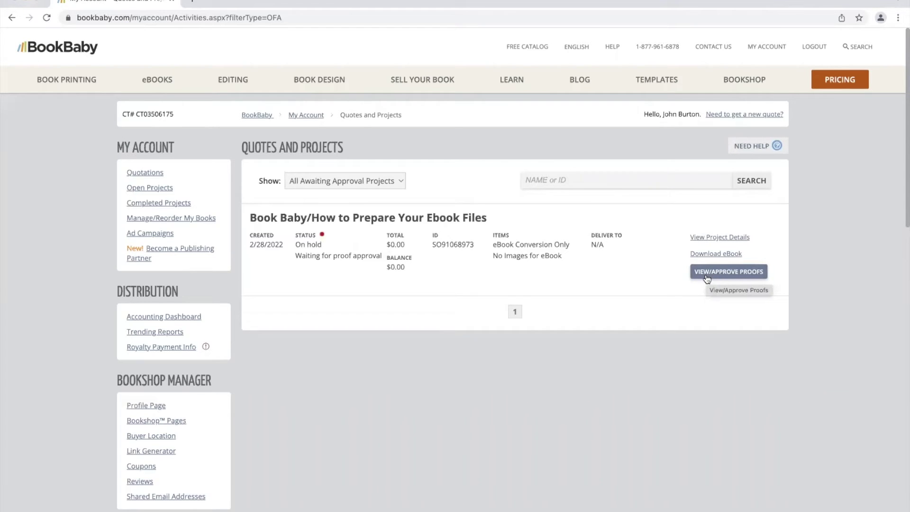
left_click(707, 276)
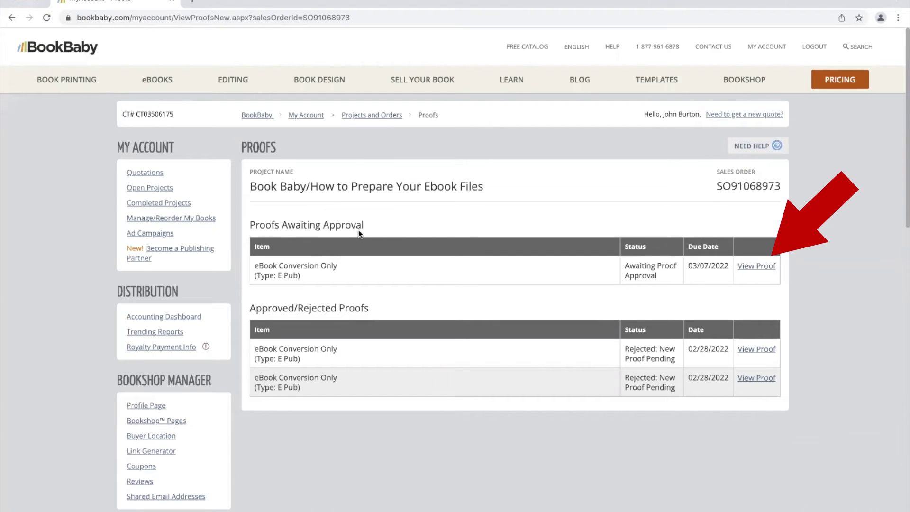
left_click(748, 267)
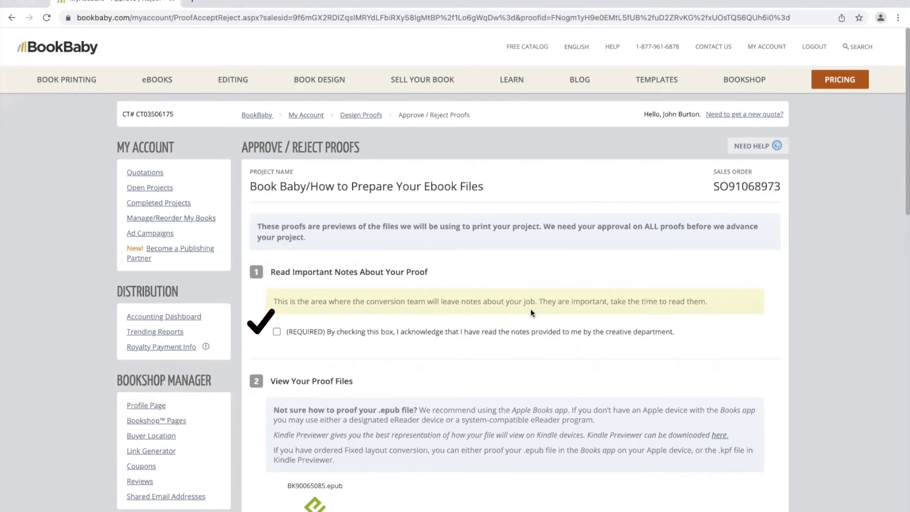
left_click(277, 331)
scroll(386, 335, "down", 1)
scroll(386, 334, "down", 2)
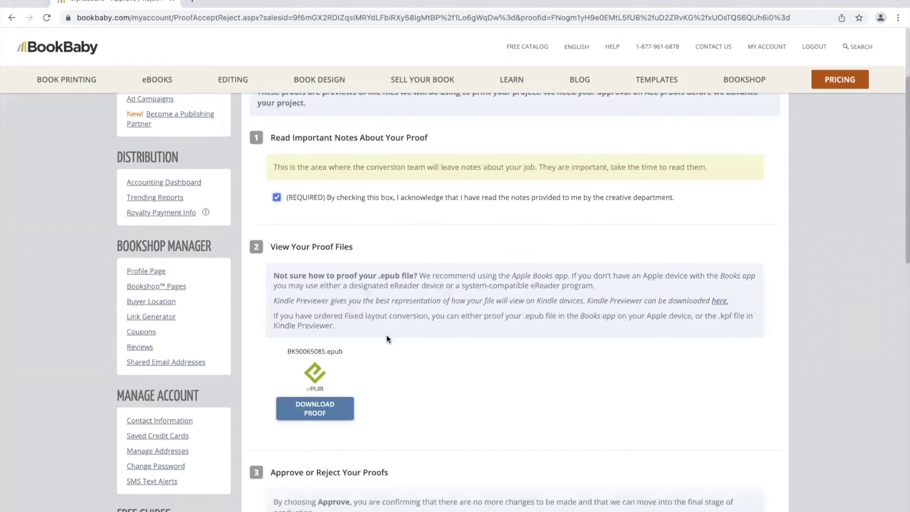
left_click(313, 409)
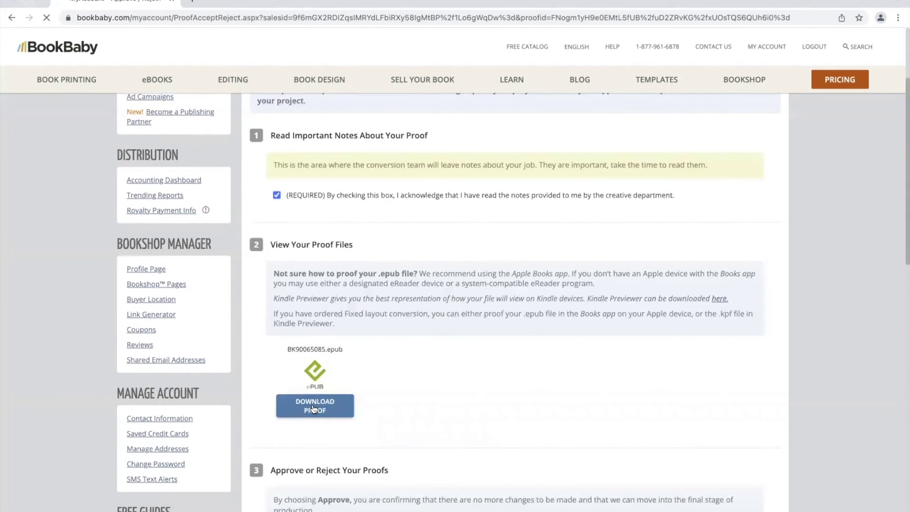
scroll(313, 409, "down", 3)
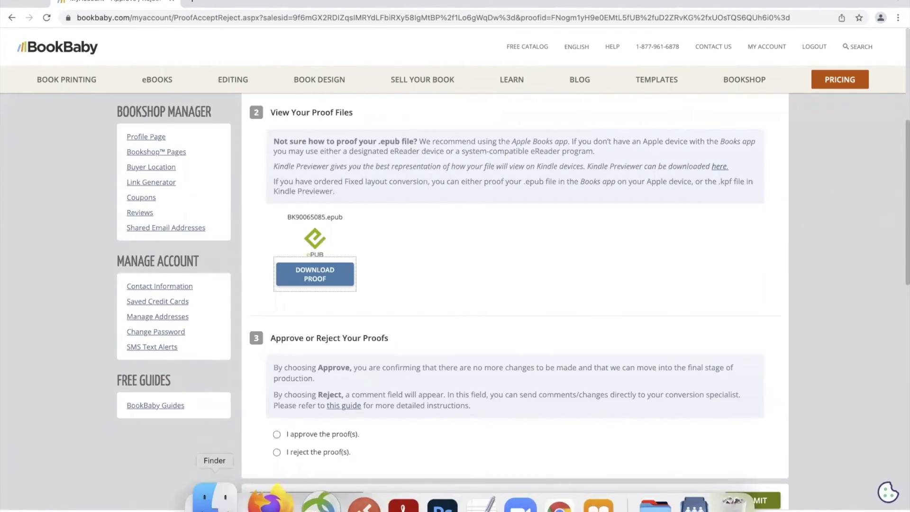
Step: Select BK90065085.epub in Finder's Downloads folder to preview its cover
left_click(212, 500)
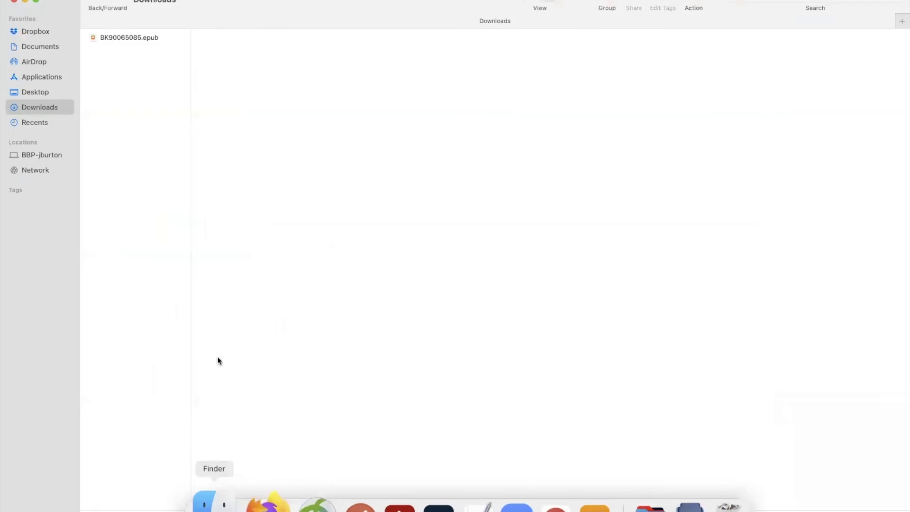
left_click(114, 37)
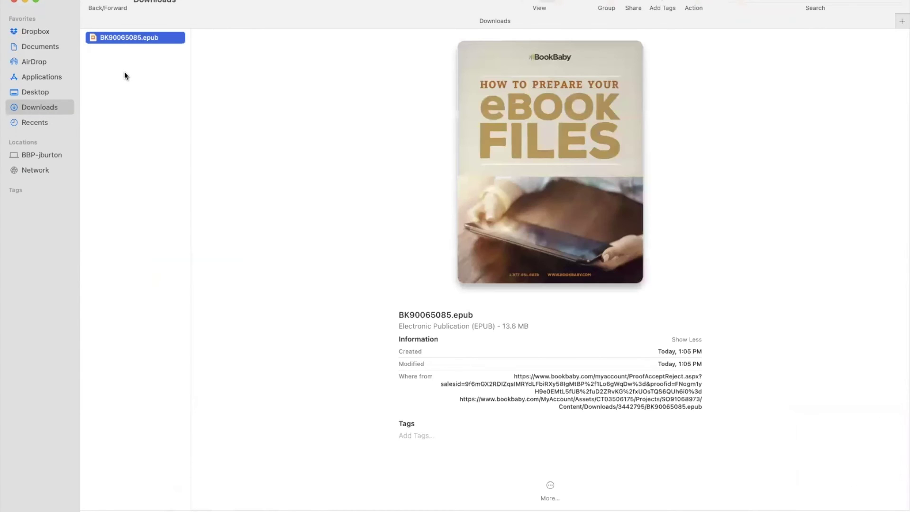